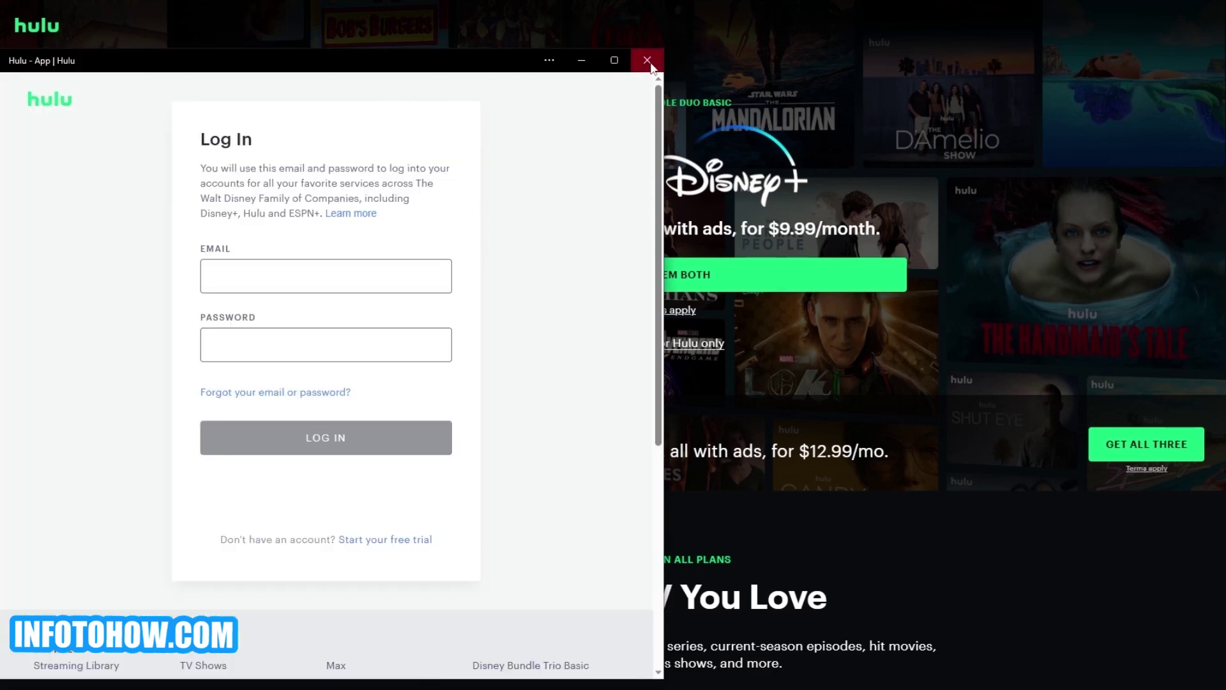
# Close the Hulu app window and open Task Manager in its detailed view
pyautogui.click(647, 60)
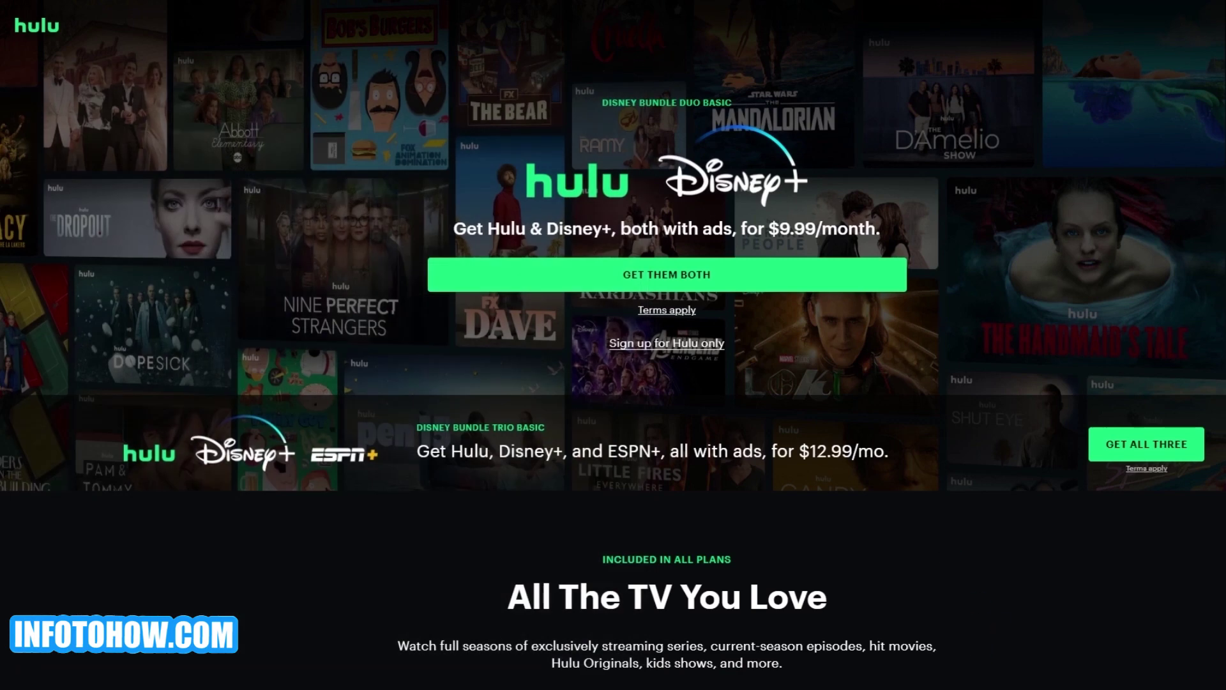
pyautogui.rightClick(987, 683)
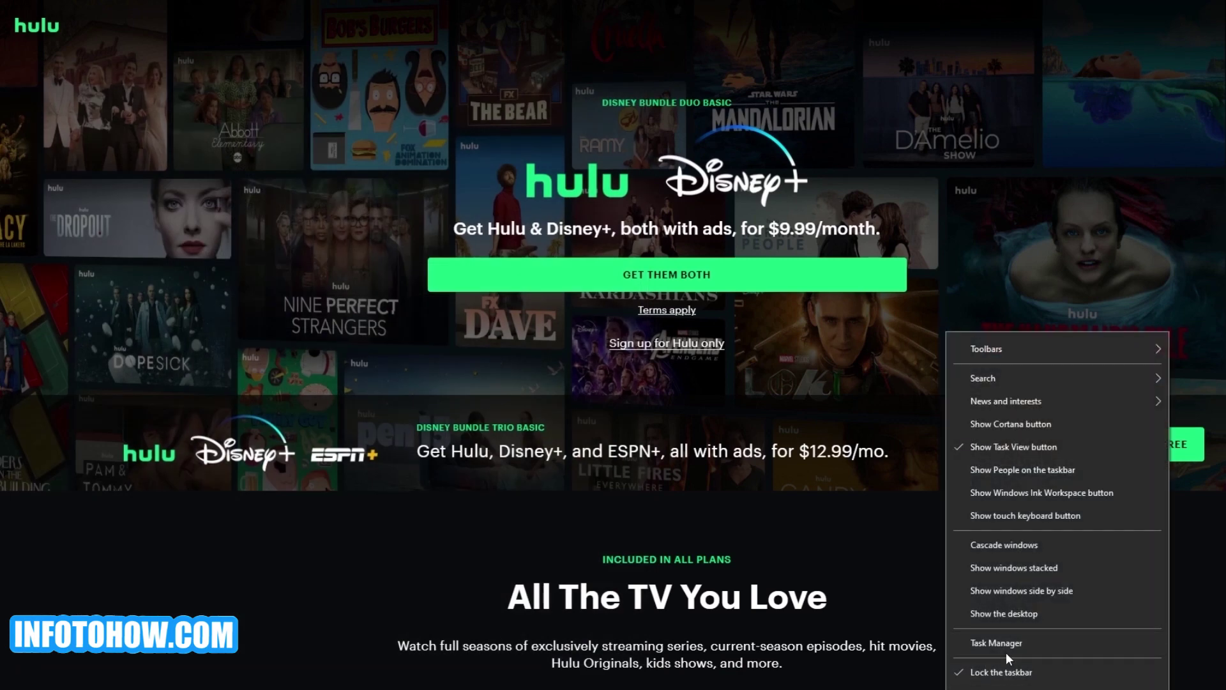
pyautogui.click(1007, 656)
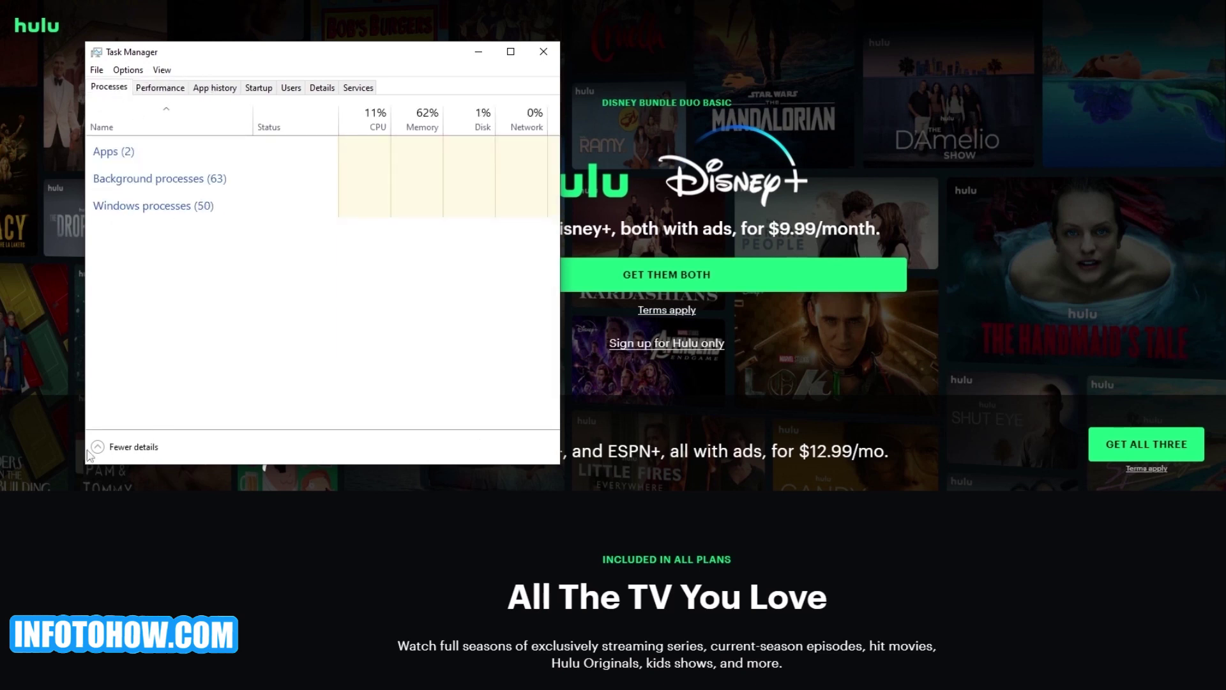
pyautogui.click(109, 449)
pyautogui.moveTo(157, 61); pyautogui.dragTo(235, 110)
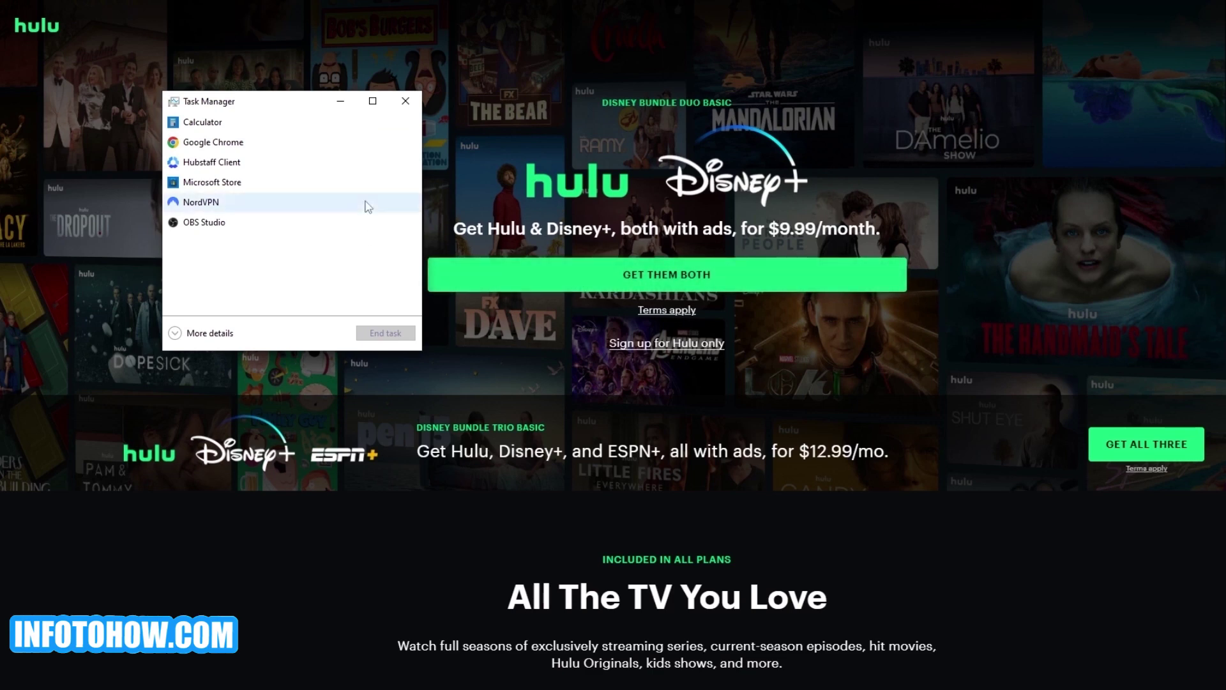
pyautogui.click(187, 338)
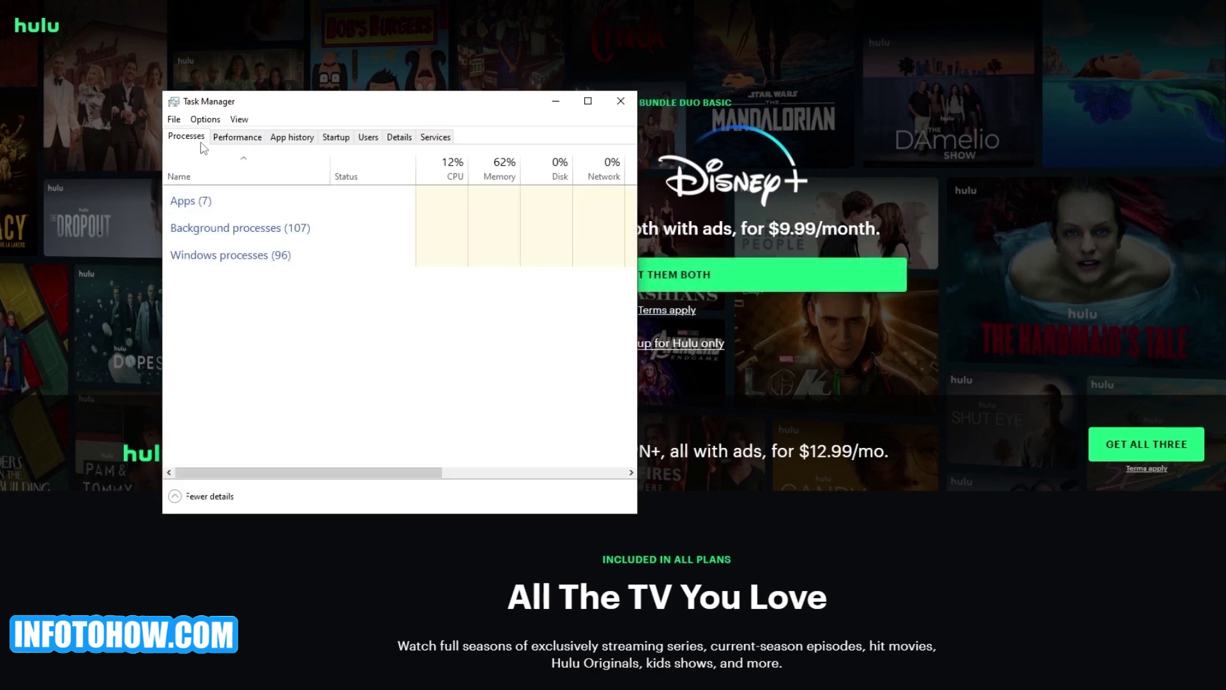
# Find a TeamViewer process among the background processes and end its task
pyautogui.scroll(-8, 326, 335)
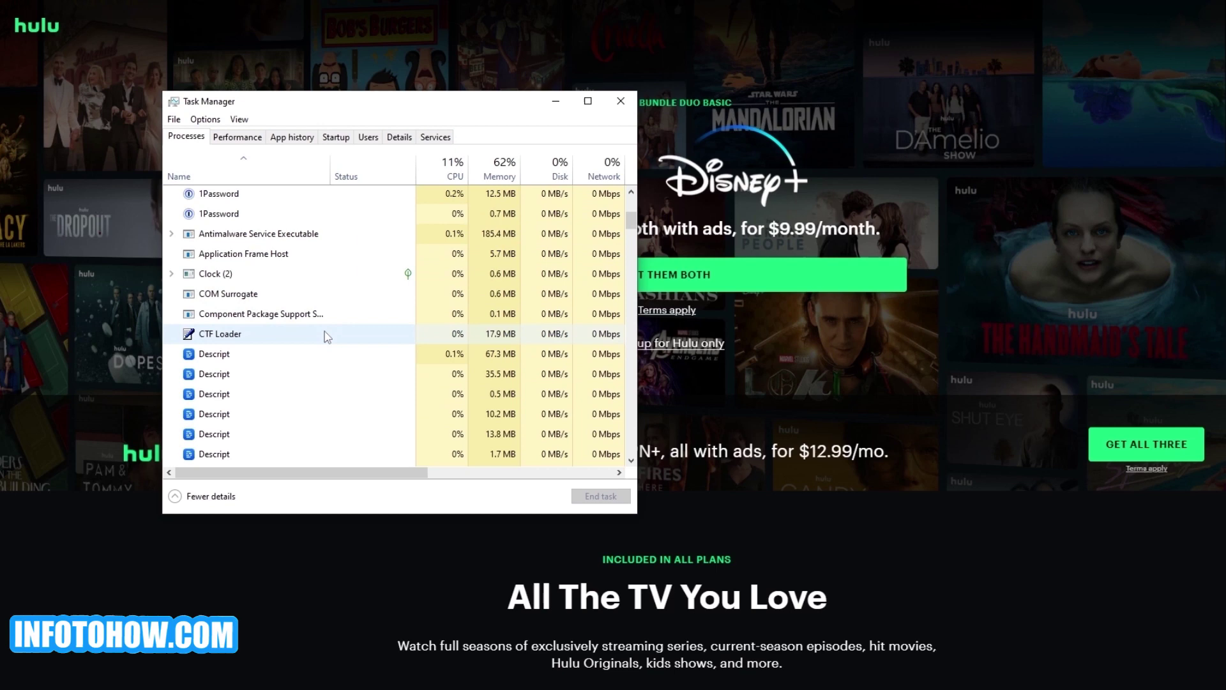
pyautogui.scroll(-10, 327, 336)
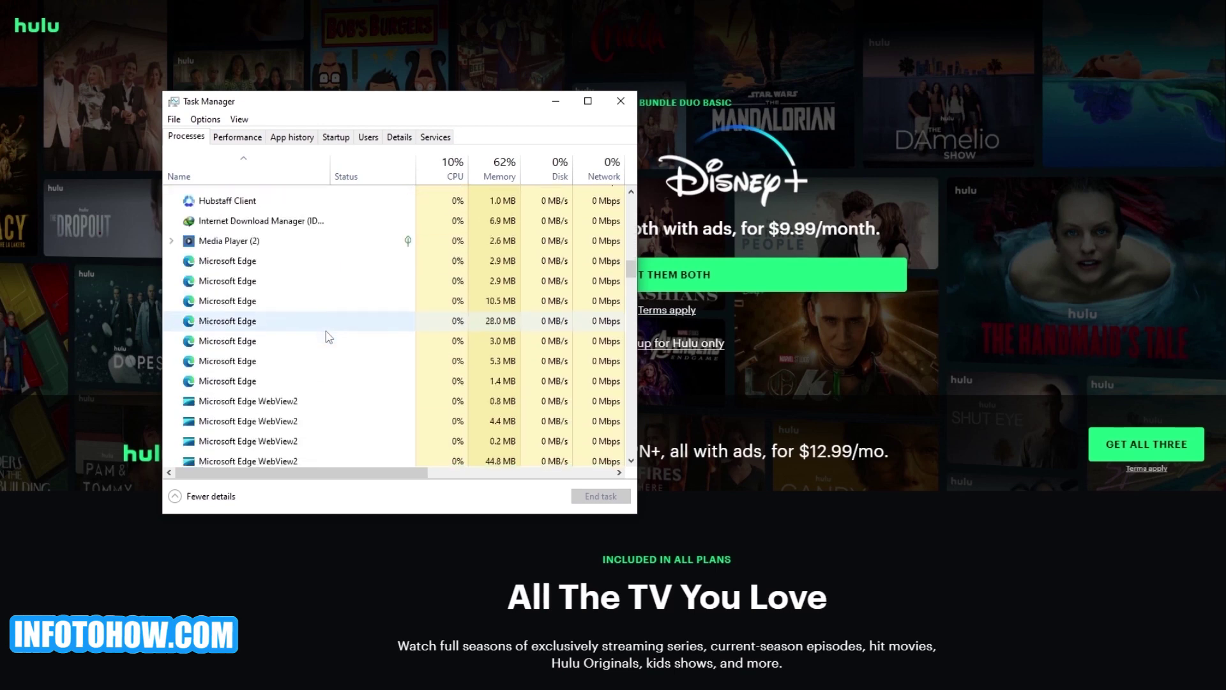
pyautogui.scroll(-10, 330, 338)
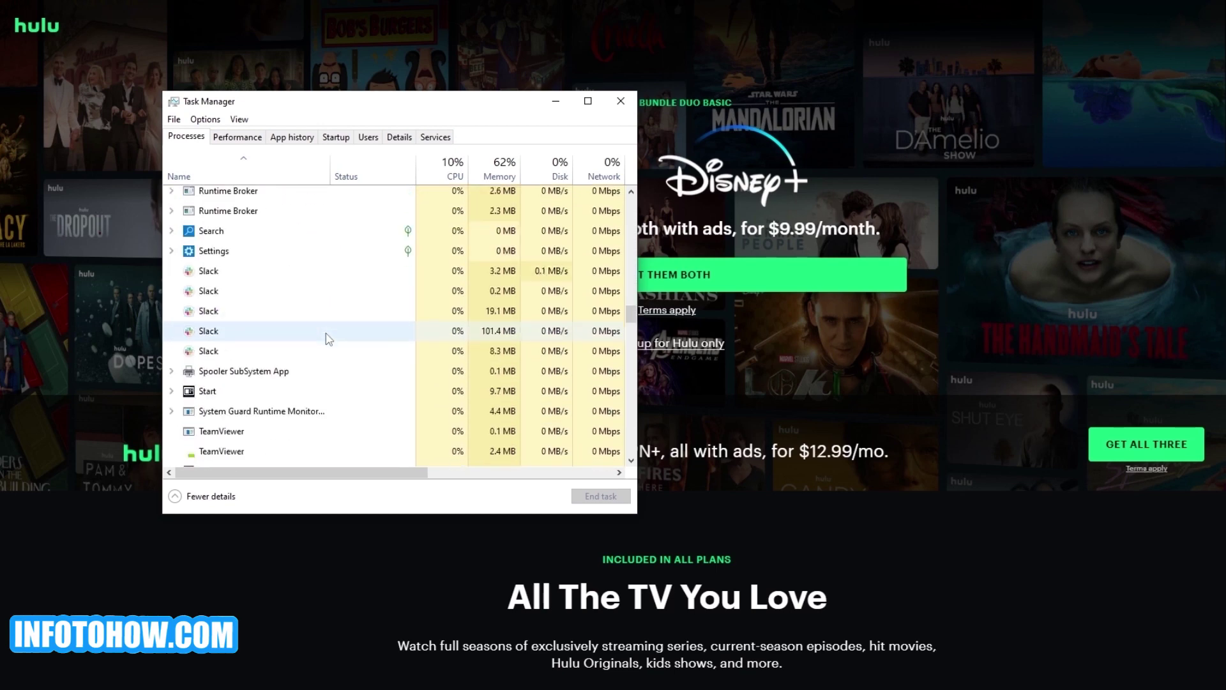
pyautogui.scroll(-5, 370, 309)
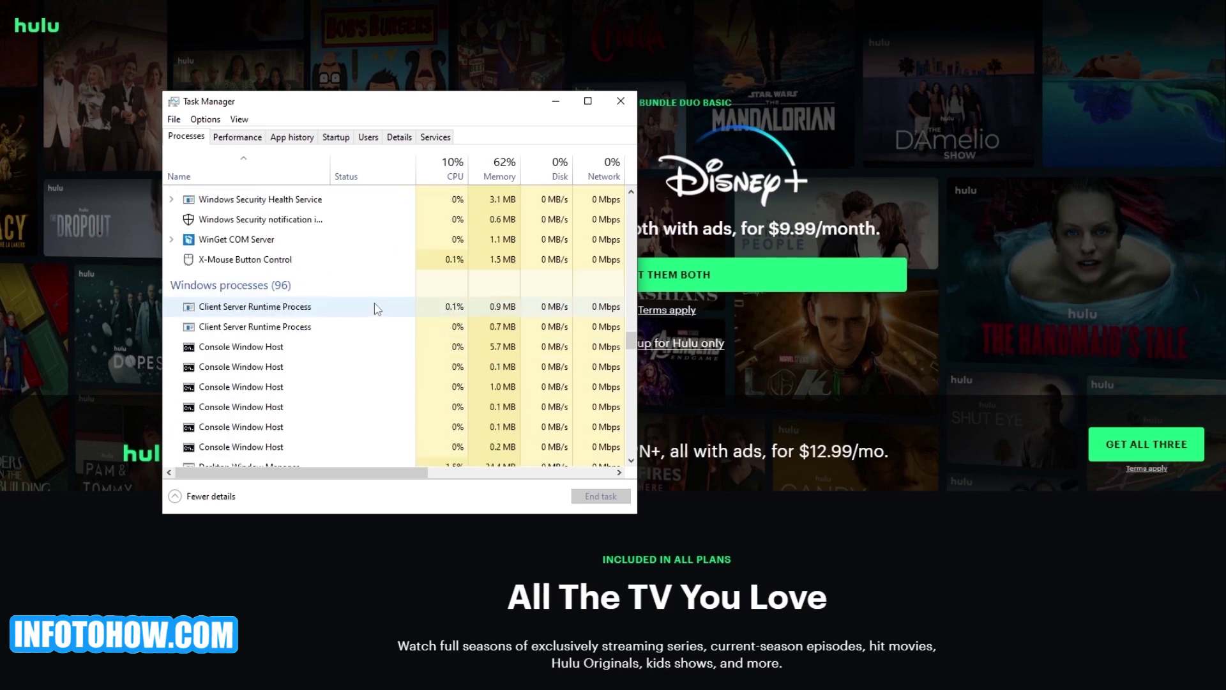
pyautogui.scroll(4, 383, 310)
pyautogui.scroll(3, 386, 315)
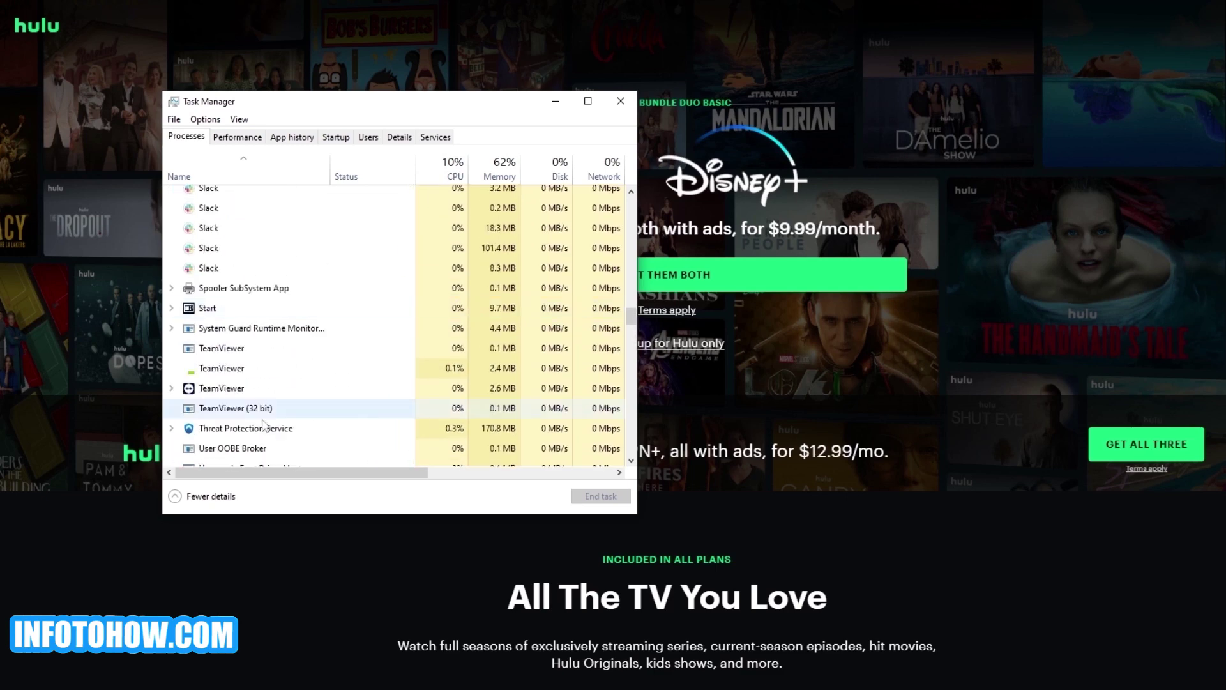
pyautogui.click(309, 376)
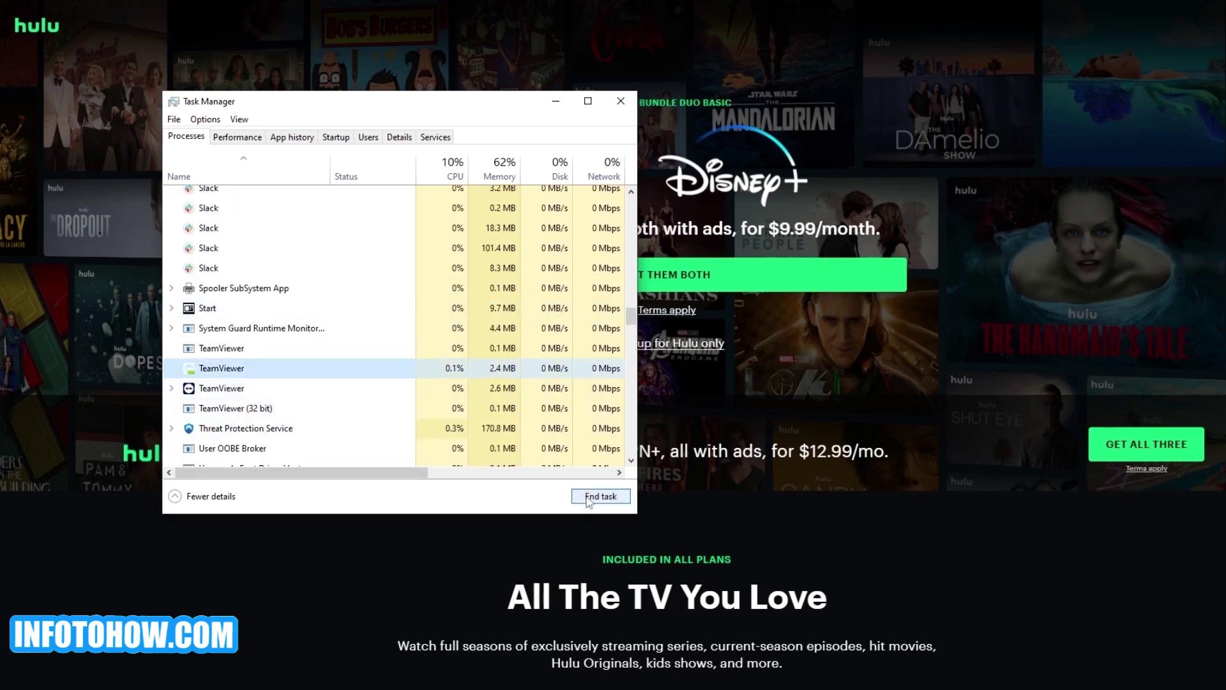
pyautogui.click(603, 501)
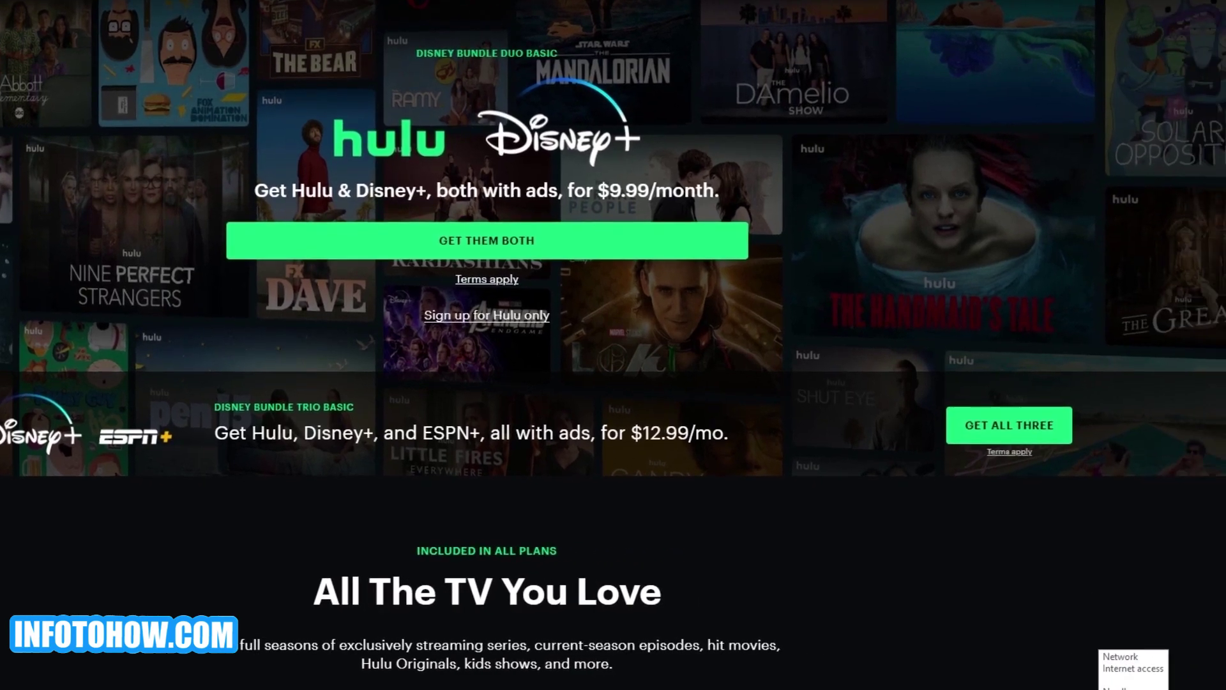
pyautogui.click(1134, 687)
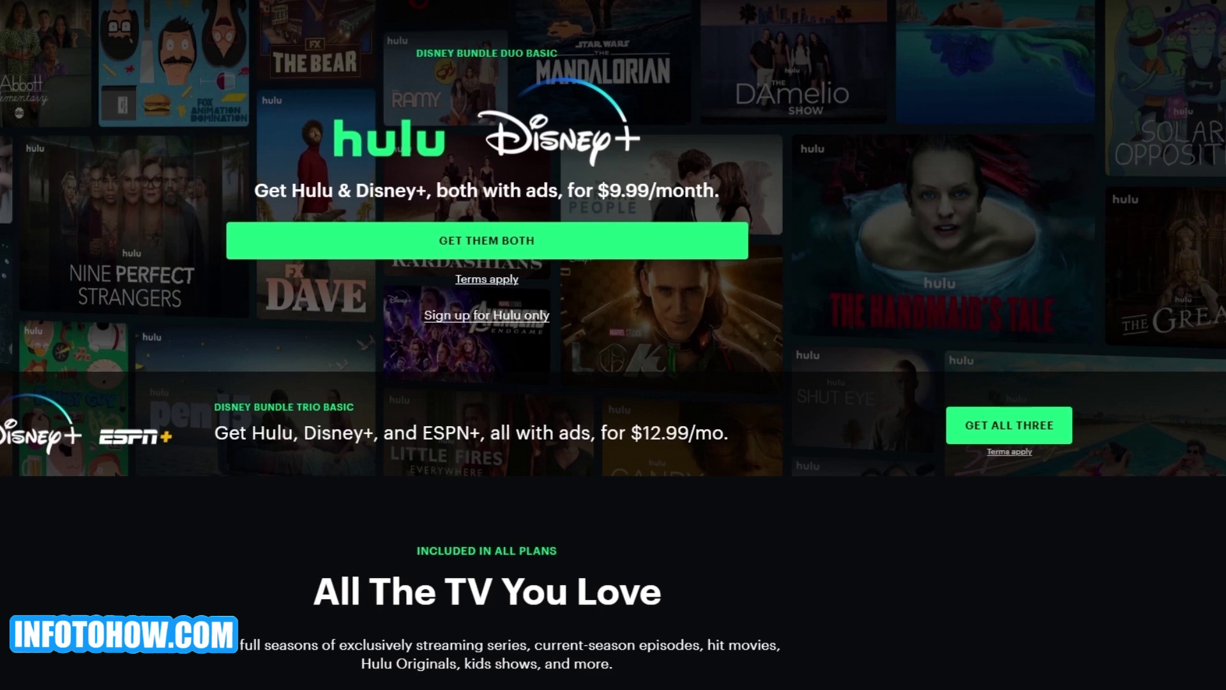
# Open the Windows Apps & features settings and expand the Hulu entry in the list of installed apps
pyautogui.press('super+s')
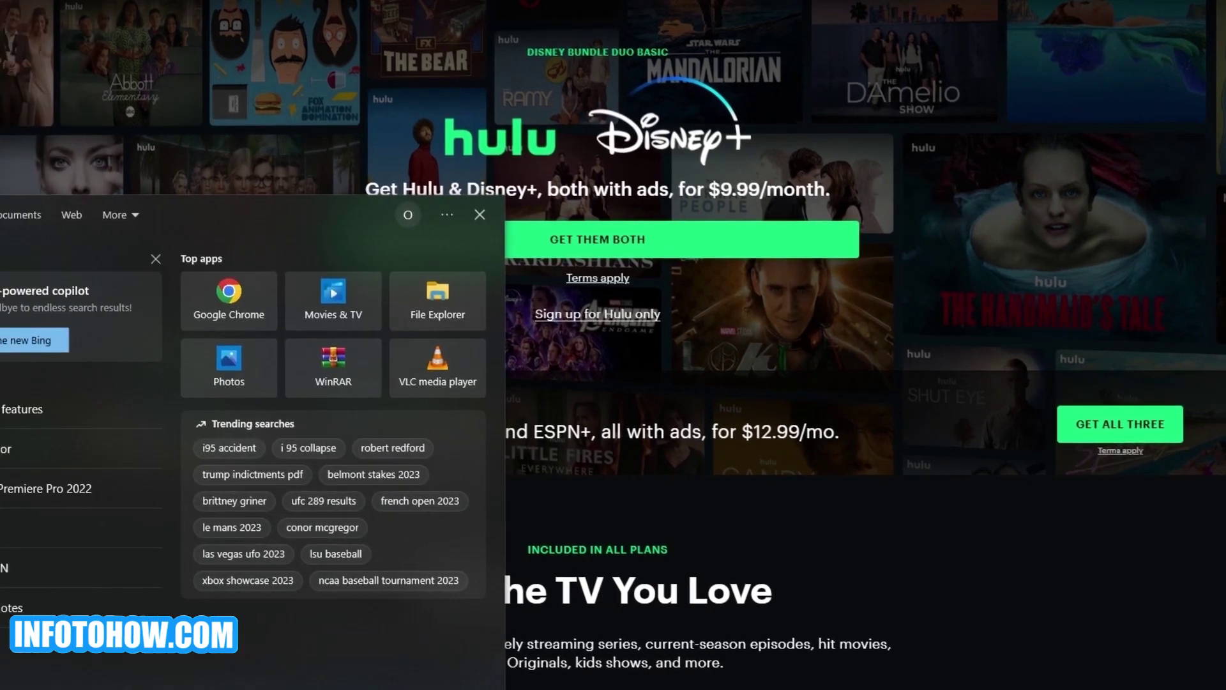
pyautogui.write('a')
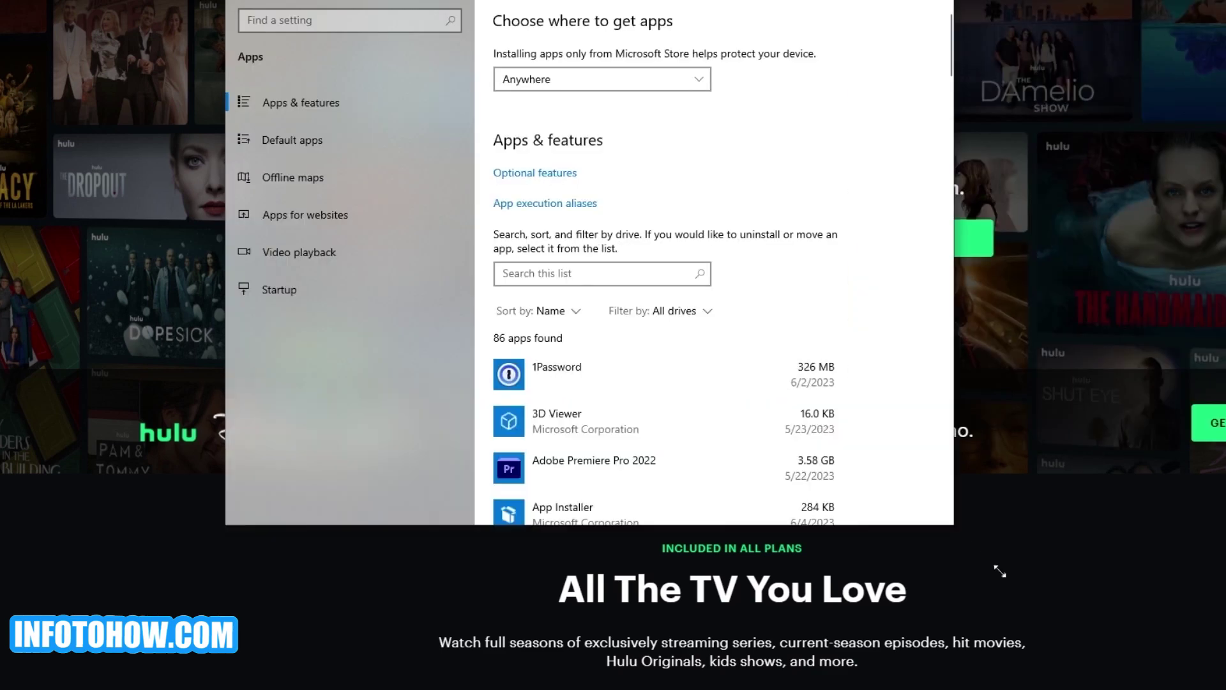
pyautogui.scroll(-20, 824, 268)
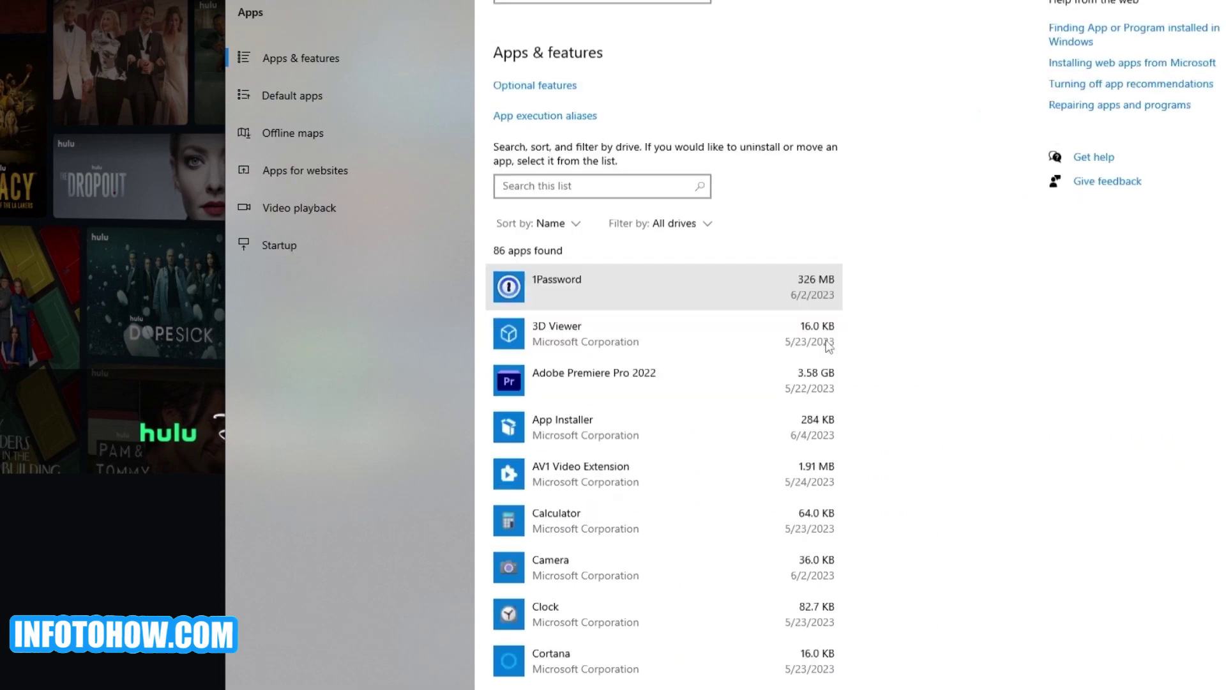
pyautogui.scroll(-20, 824, 342)
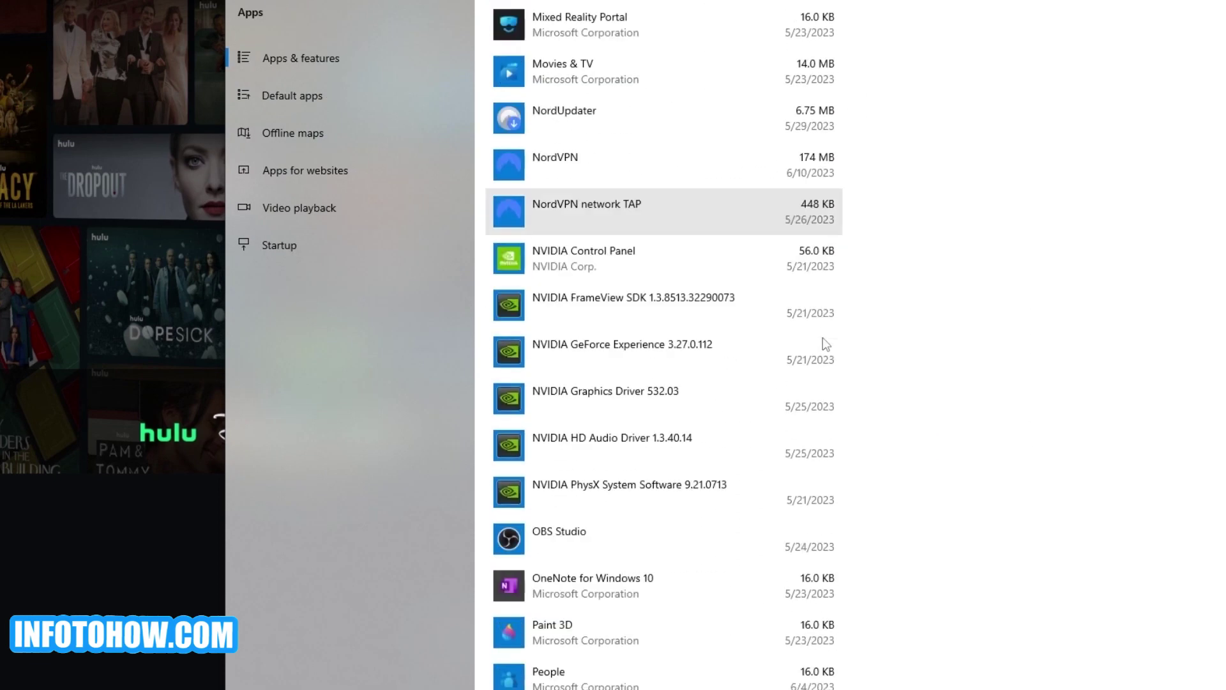
pyautogui.scroll(-5, 785, 394)
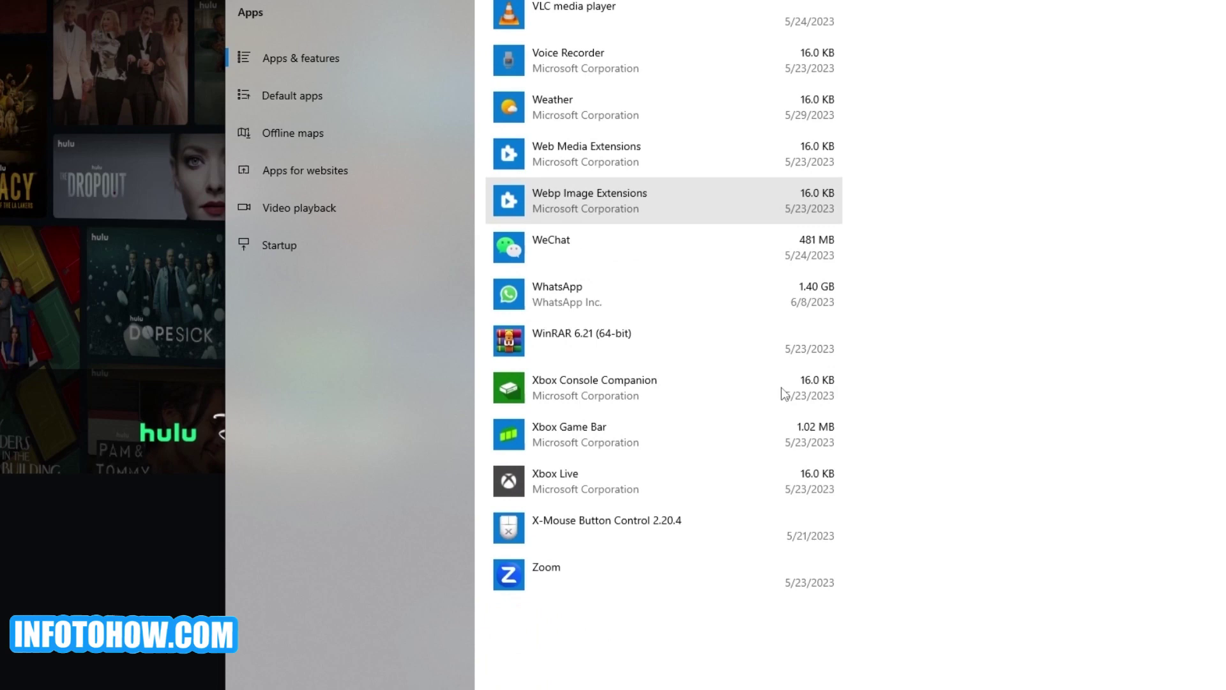
pyautogui.scroll(20, 711, 402)
pyautogui.click(655, 362)
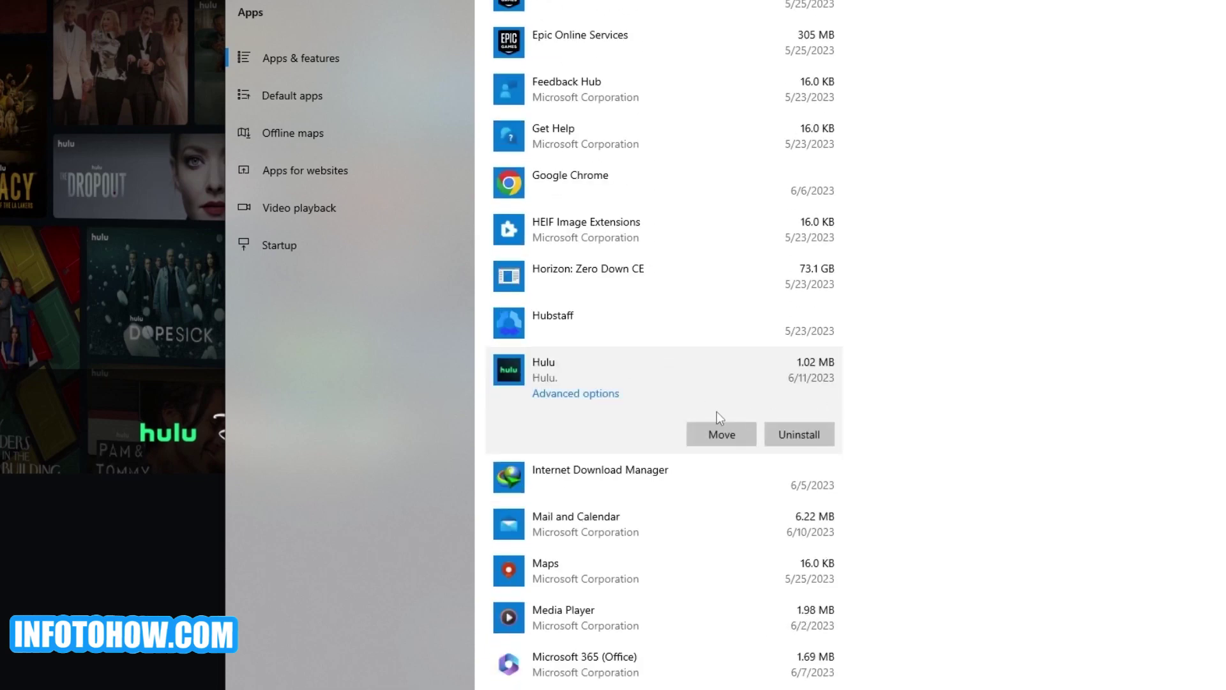
# Open the advanced options of the Hulu app and go through the available settings
pyautogui.click(564, 397)
pyautogui.hotkey('alt', 'Left')
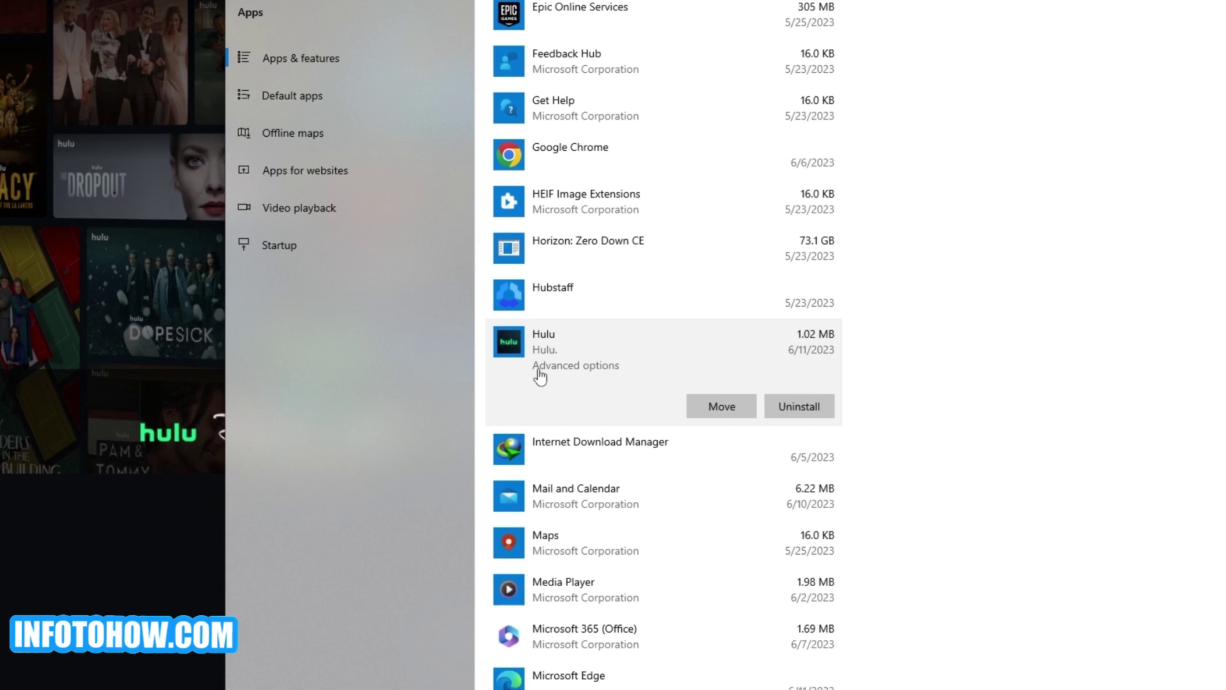
pyautogui.click(539, 375)
pyautogui.scroll(-4, 367, 321)
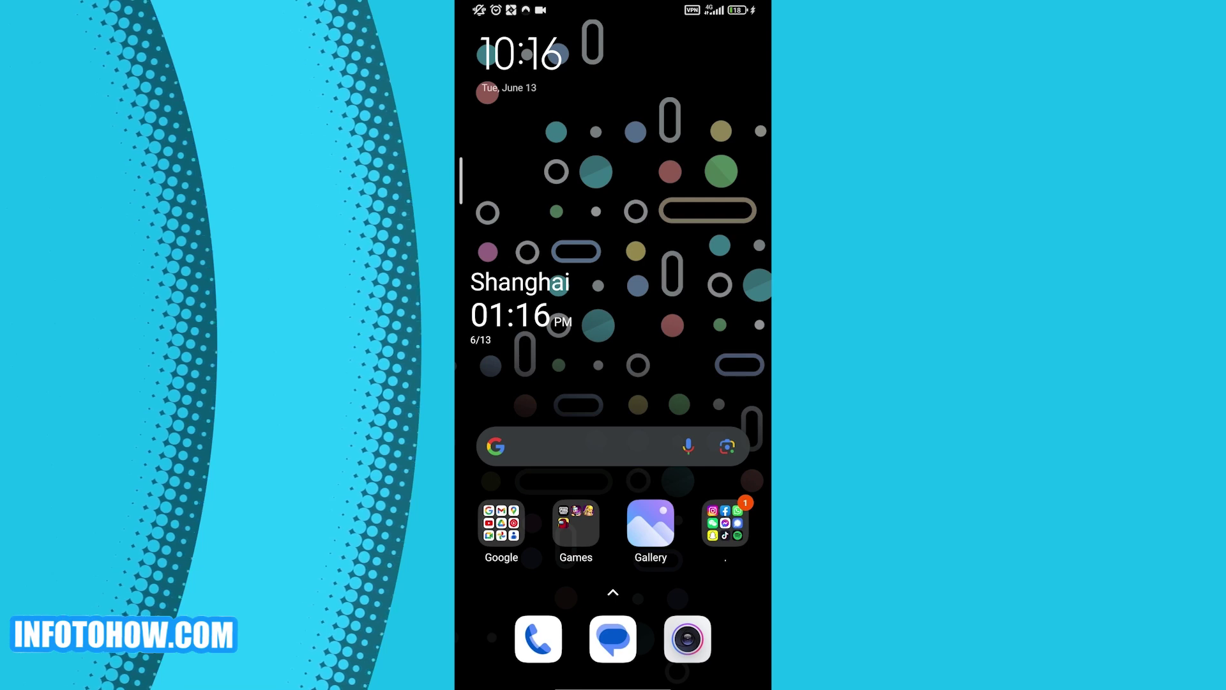
# Switch to the Android phone, open its Settings and go to Manage apps in the Apps section
pyautogui.moveTo(613, 574); pyautogui.dragTo(613, 255)
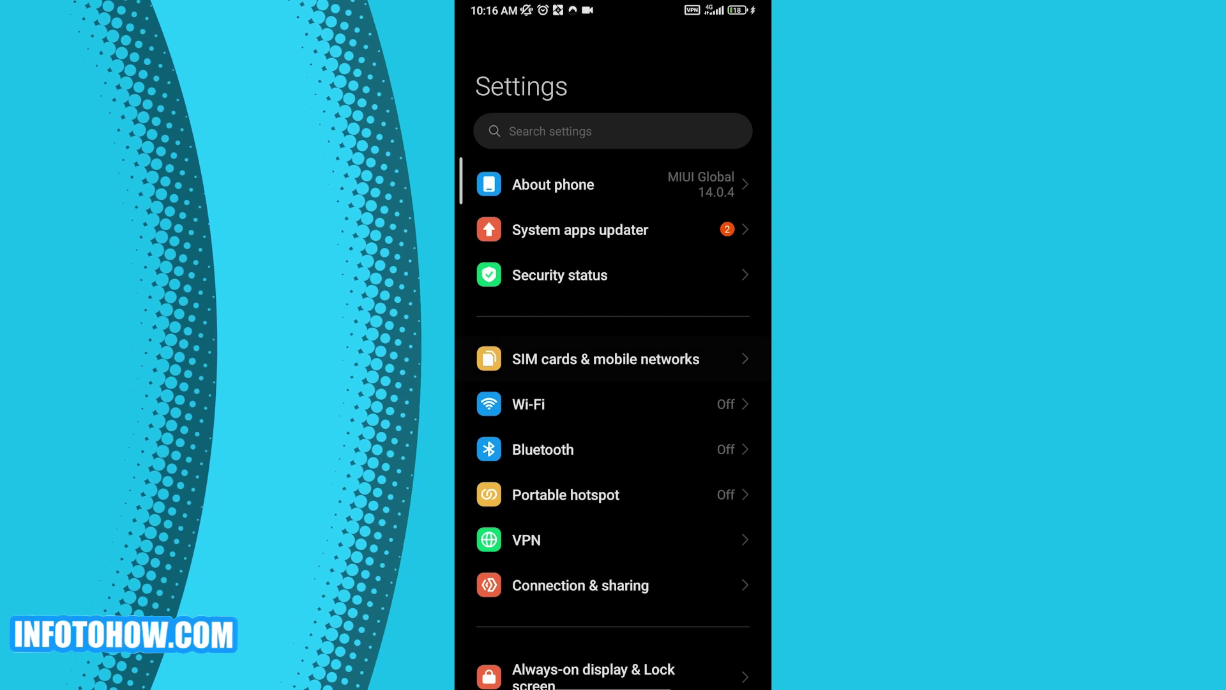
pyautogui.scroll(-10, 613, 384)
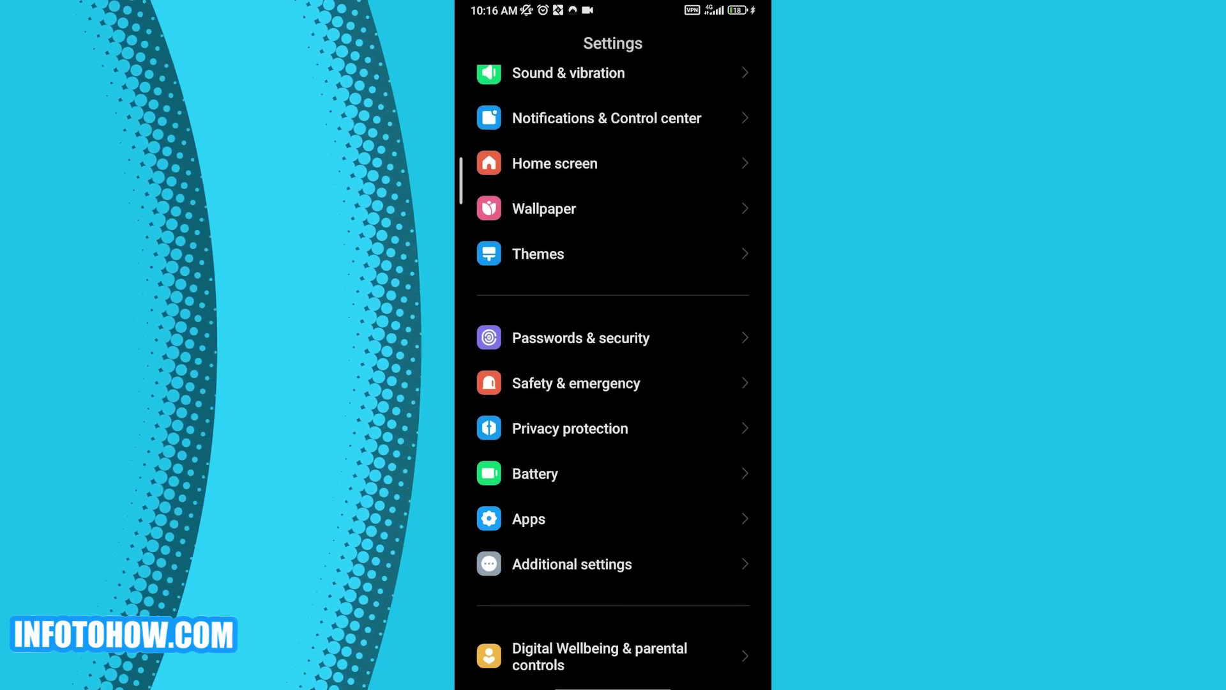
pyautogui.scroll(-5, 613, 368)
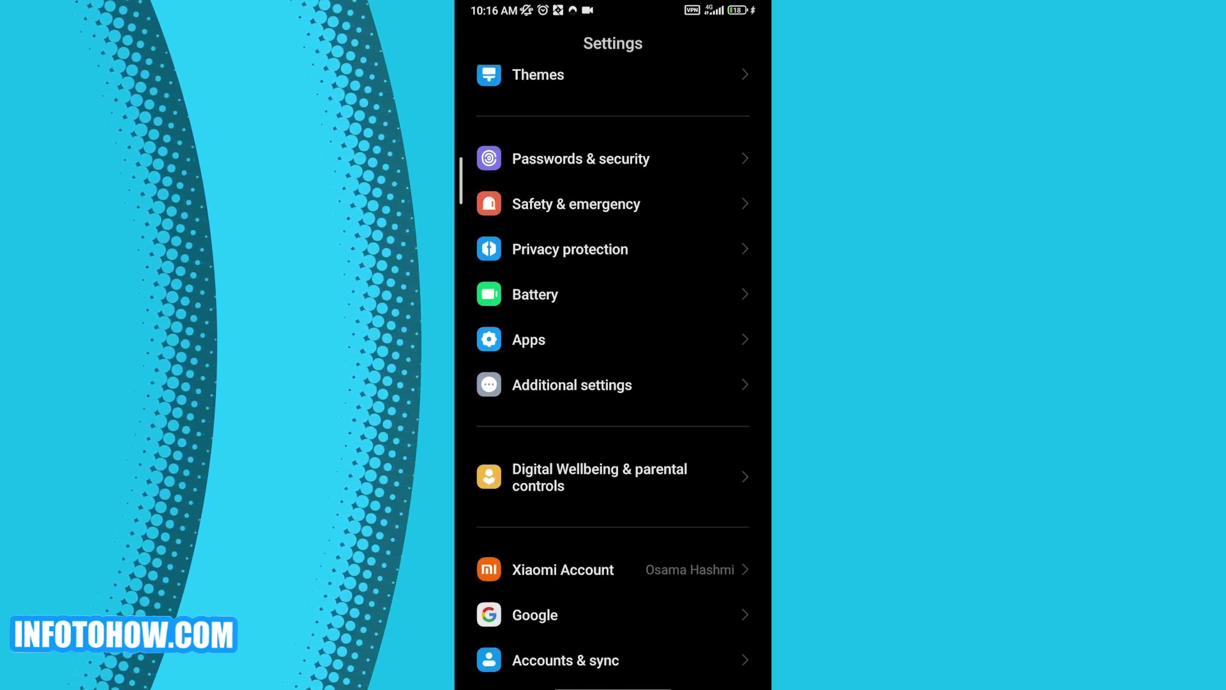
pyautogui.click(529, 339)
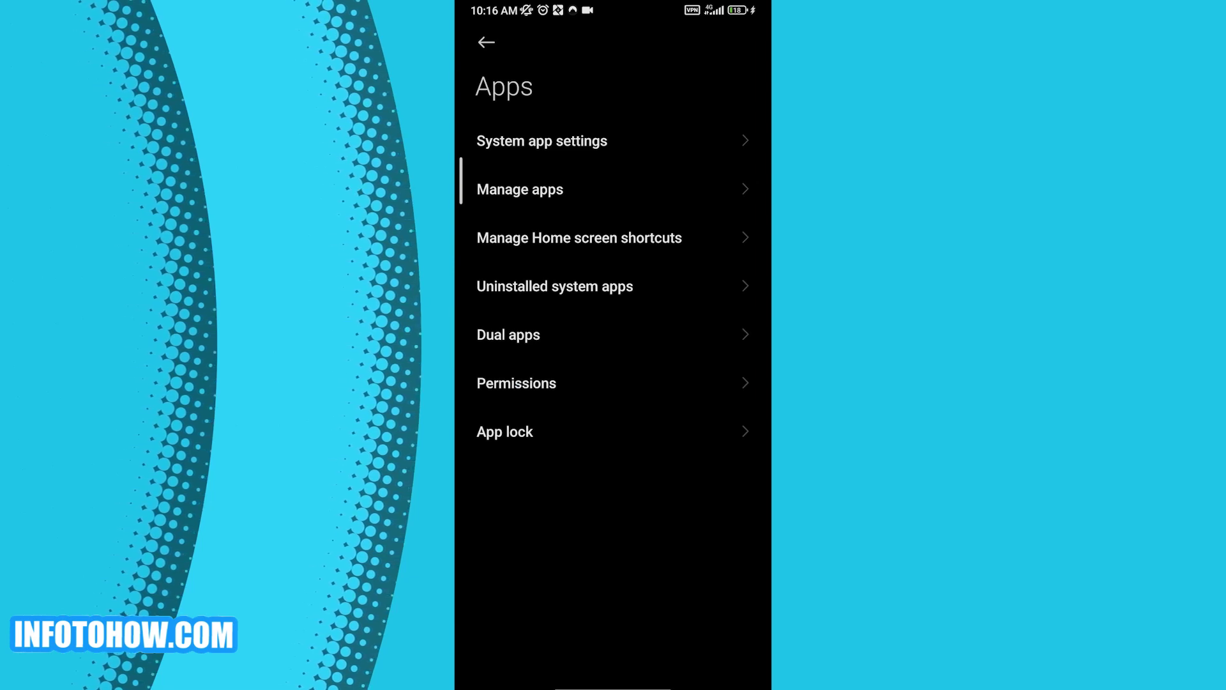
pyautogui.click(520, 189)
# Look through the list of installed apps and open the app info for Among Us
pyautogui.scroll(-5, 613, 415)
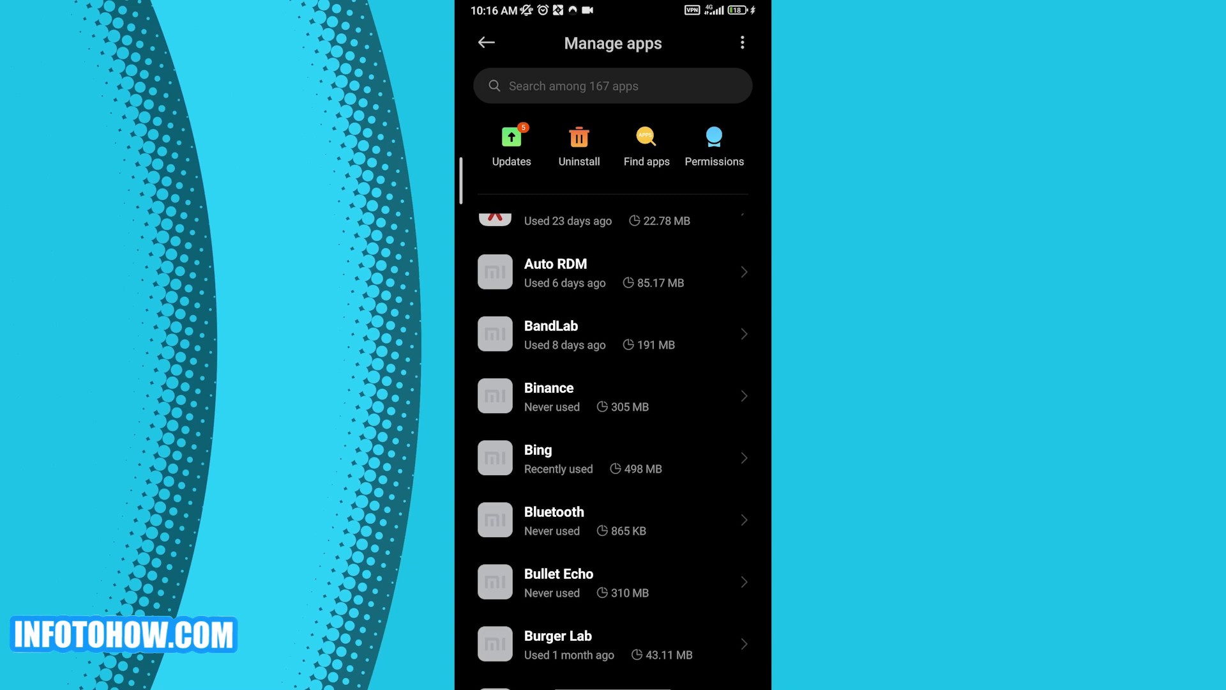
pyautogui.scroll(5, 613, 415)
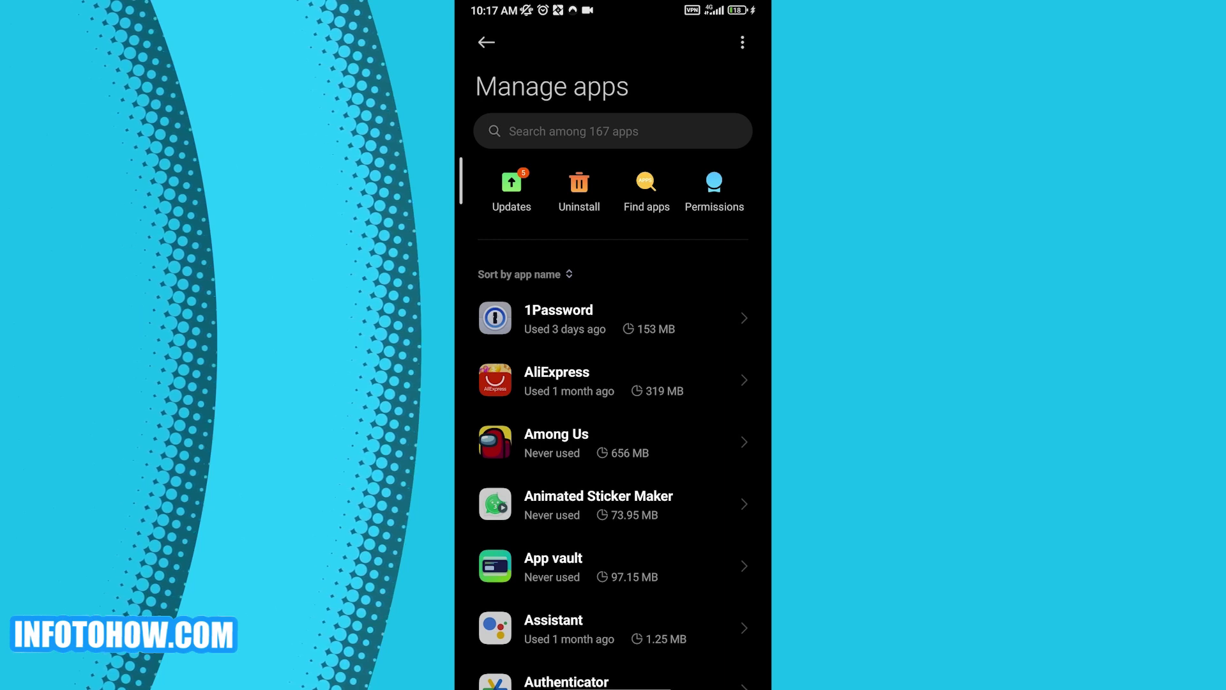
pyautogui.scroll(-1, 613, 415)
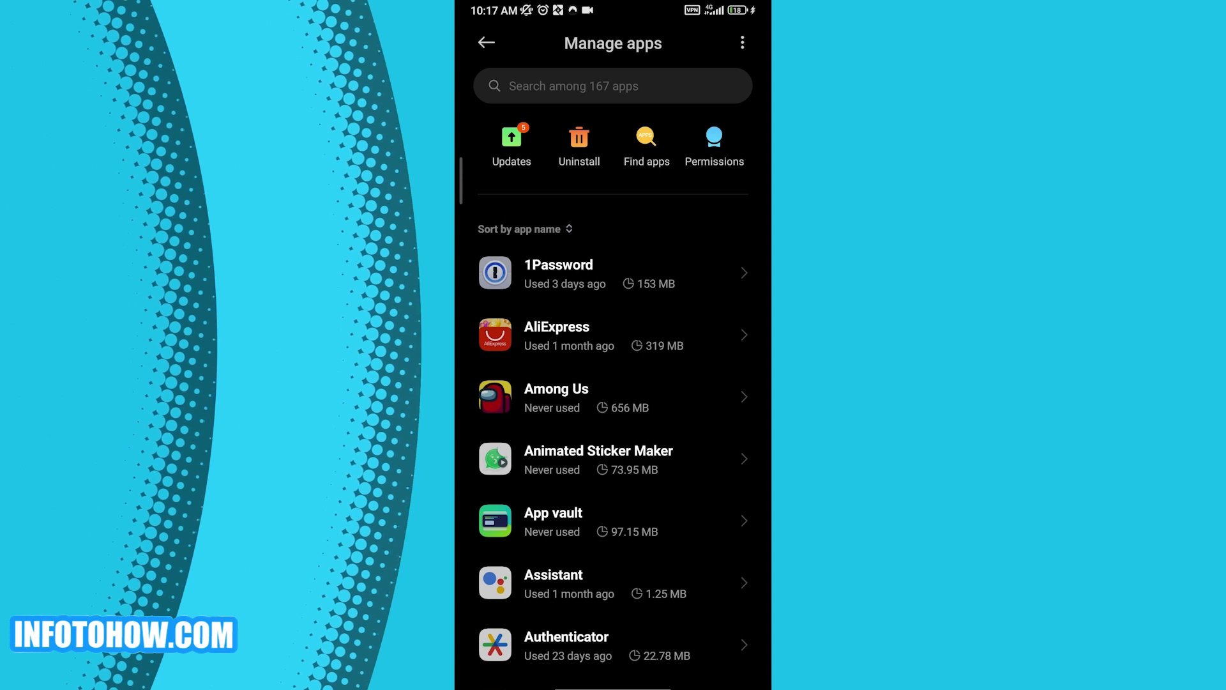
pyautogui.click(556, 396)
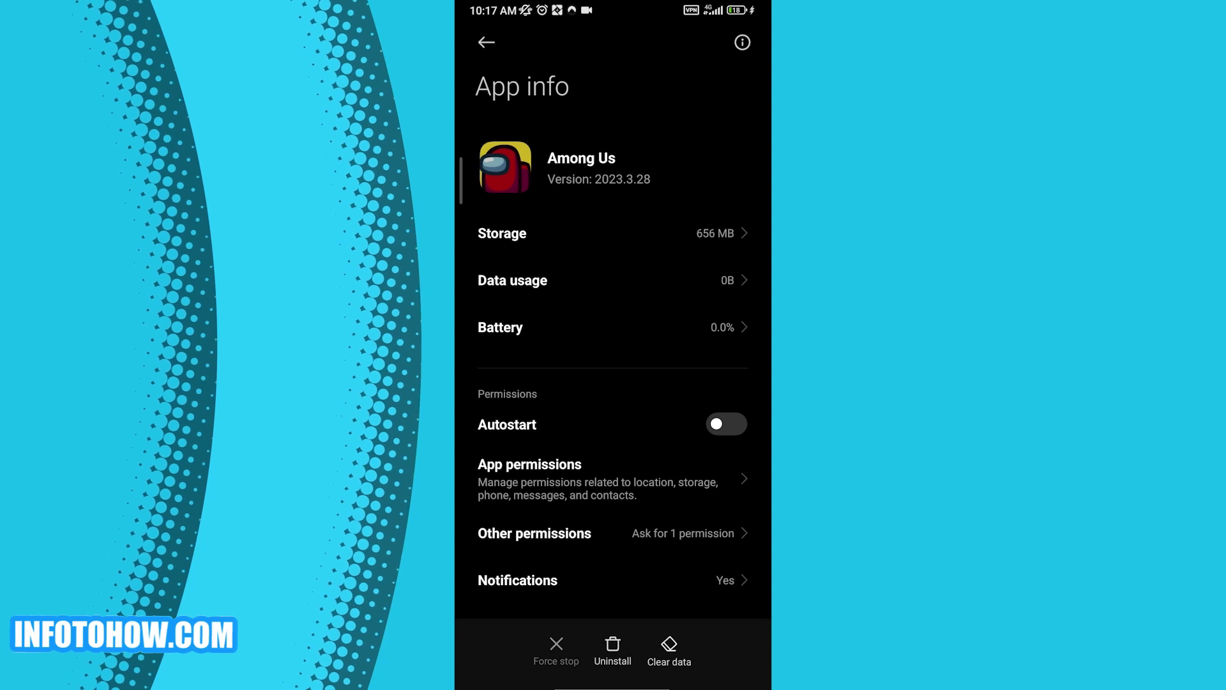
# View the storage details and the app info of Among Us, and leave the phone's settings
pyautogui.click(502, 233)
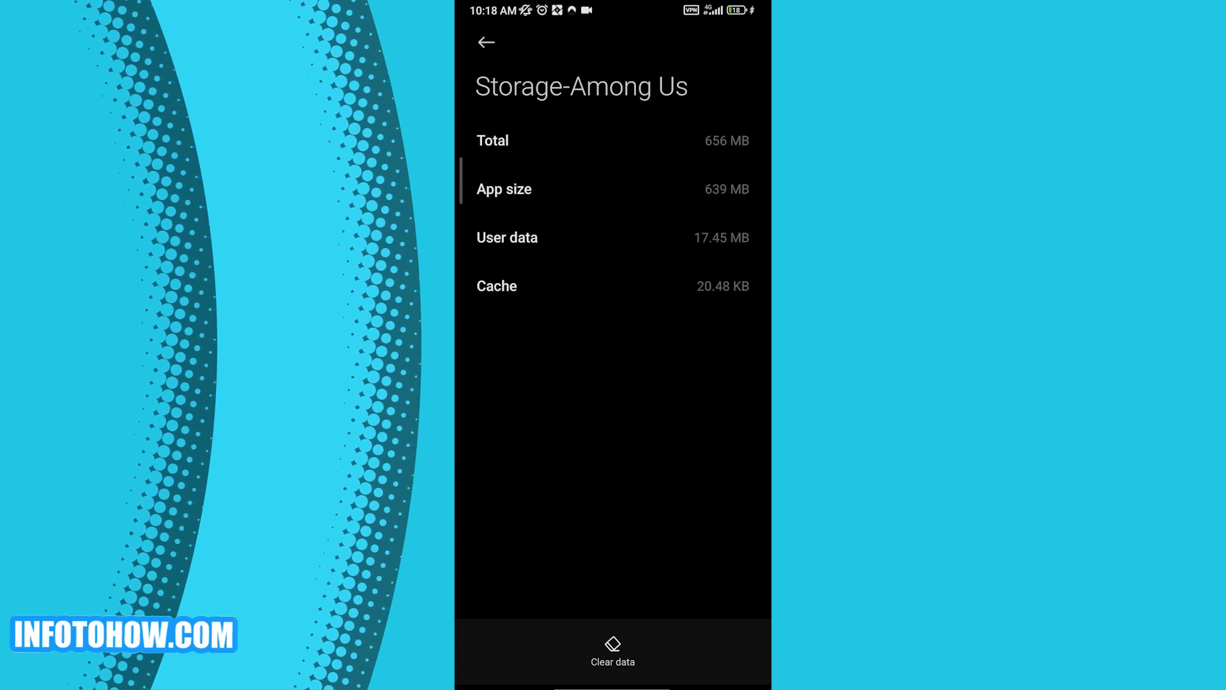
pyautogui.press('Escape')
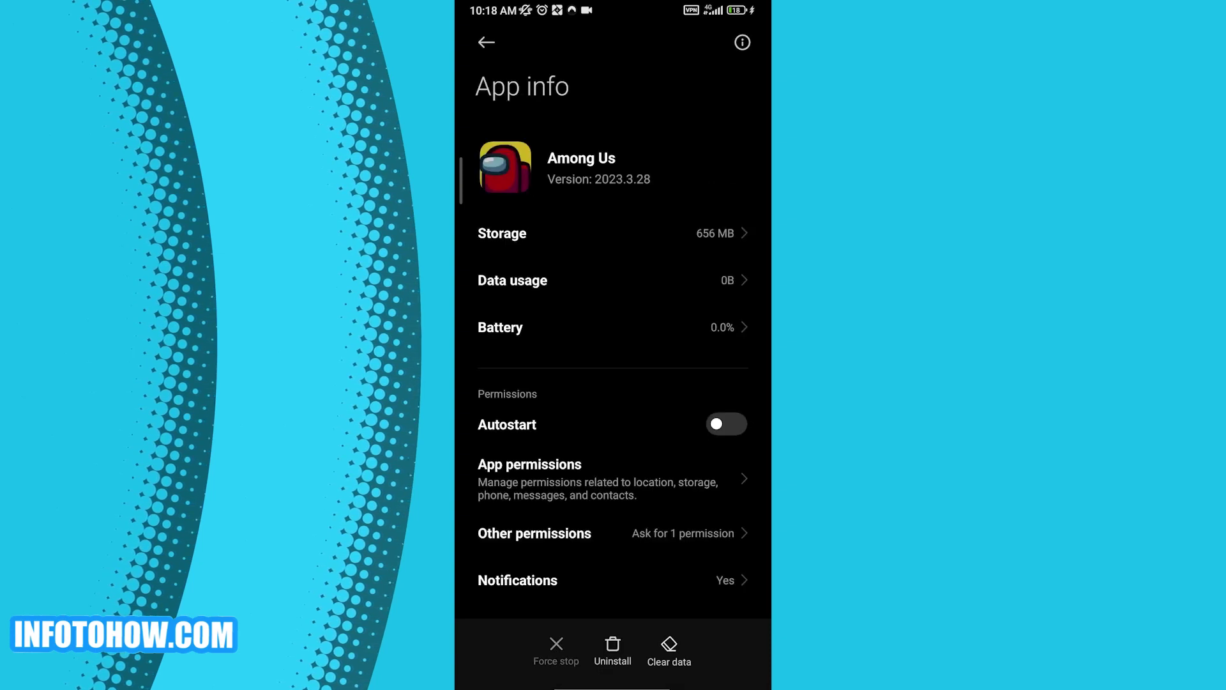
pyautogui.scroll(-2, 612, 338)
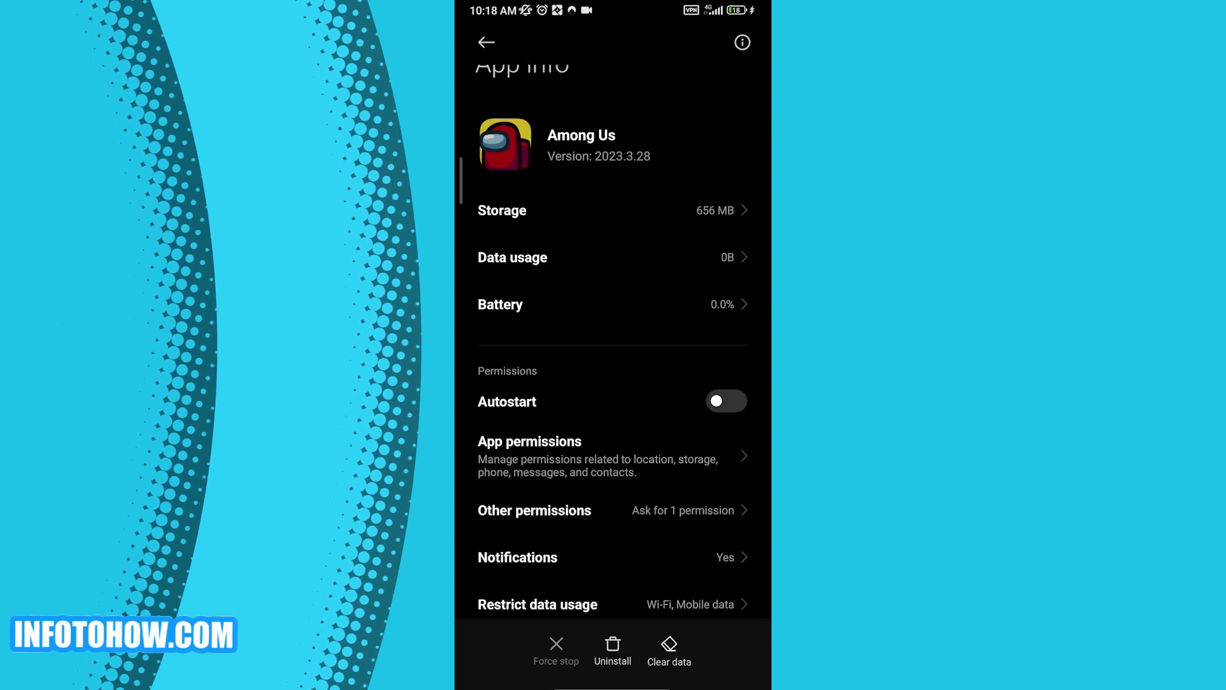
pyautogui.scroll(2, 611, 339)
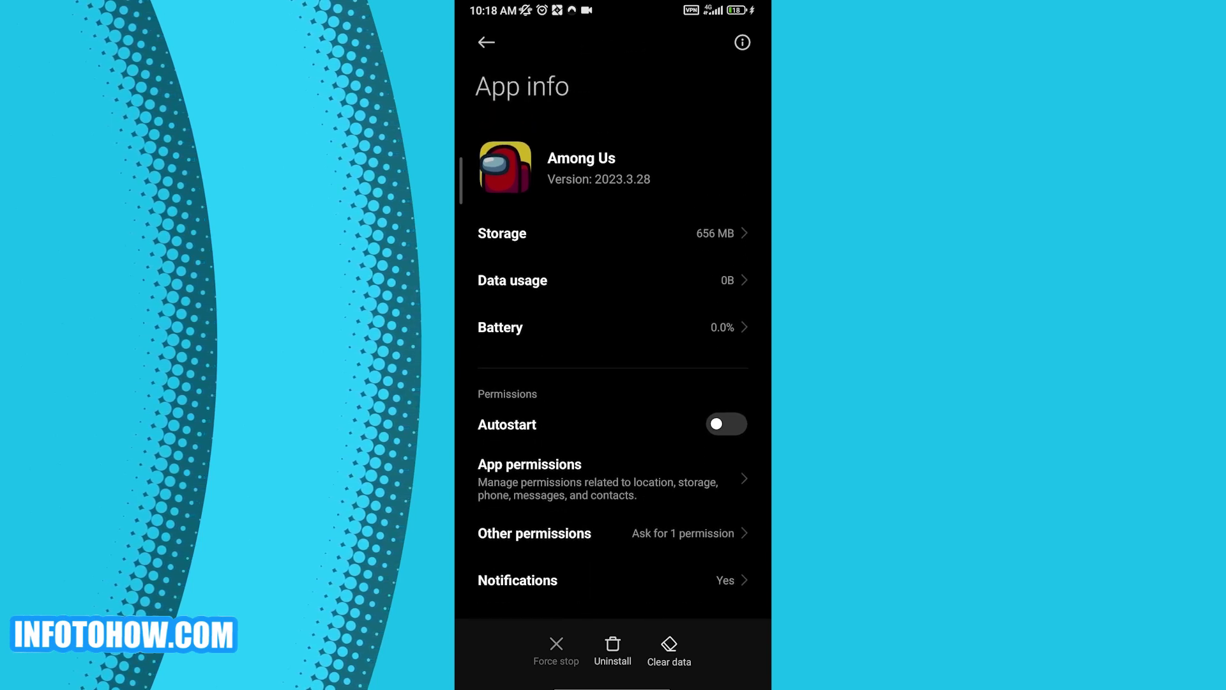
pyautogui.press('super')
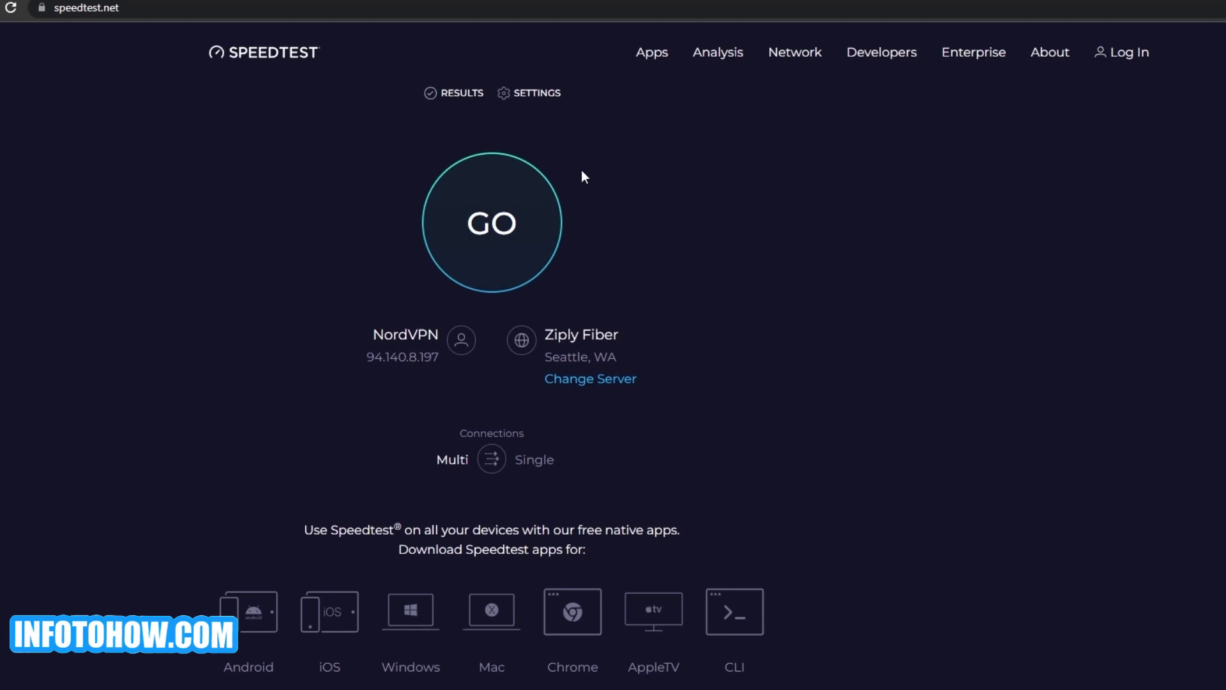
# Switch to speedtest.net in the browser and start an internet speed test
pyautogui.click(499, 260)
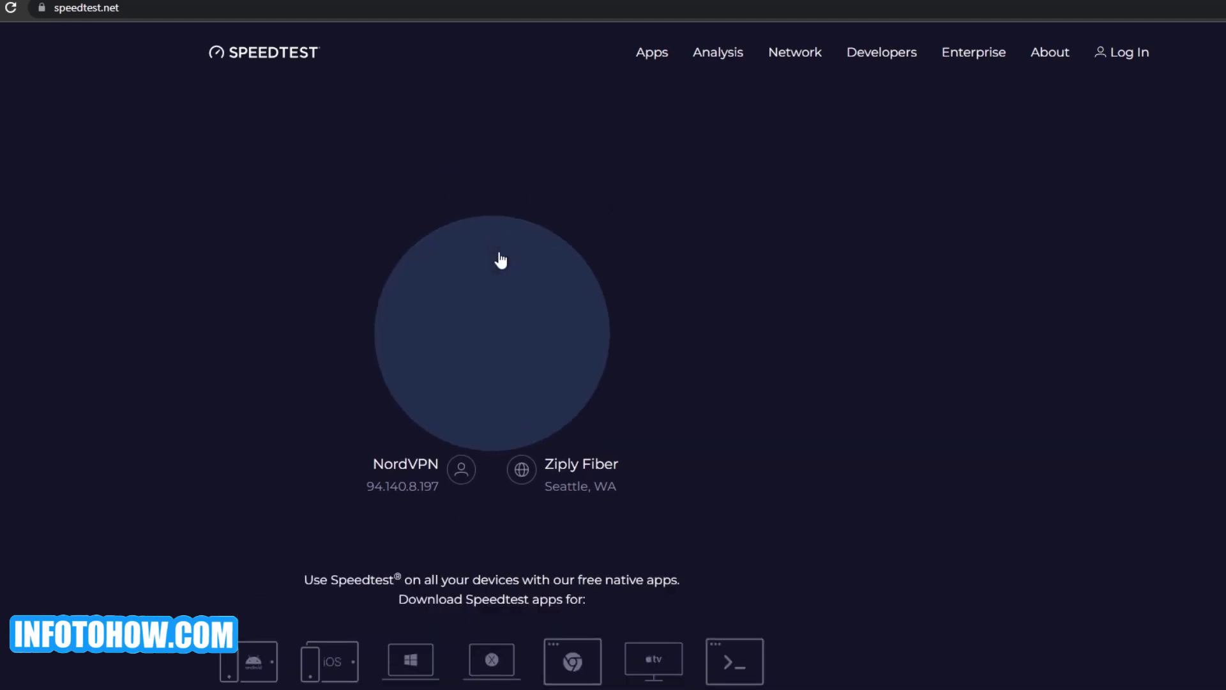